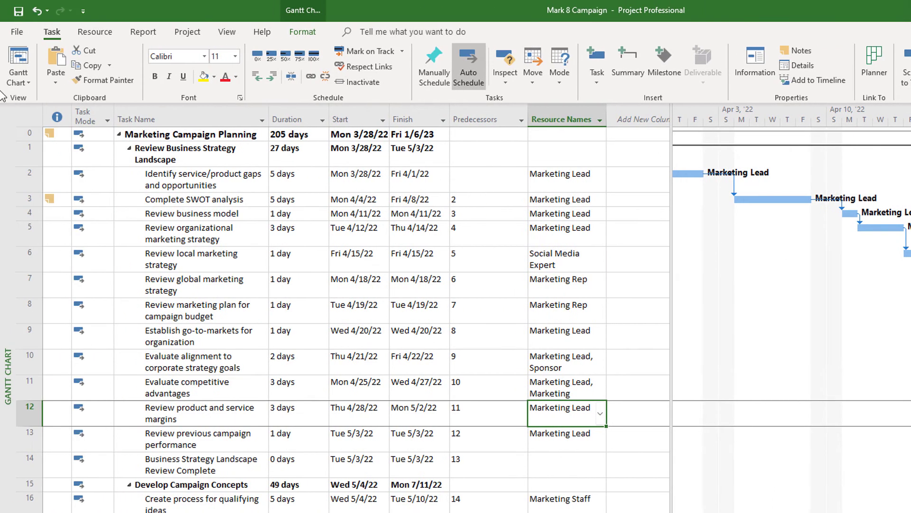
Switch to the Resource Sheet view and open the address book for adding resources to the project.
{"action": "left_click", "coordinate": [89, 33]}
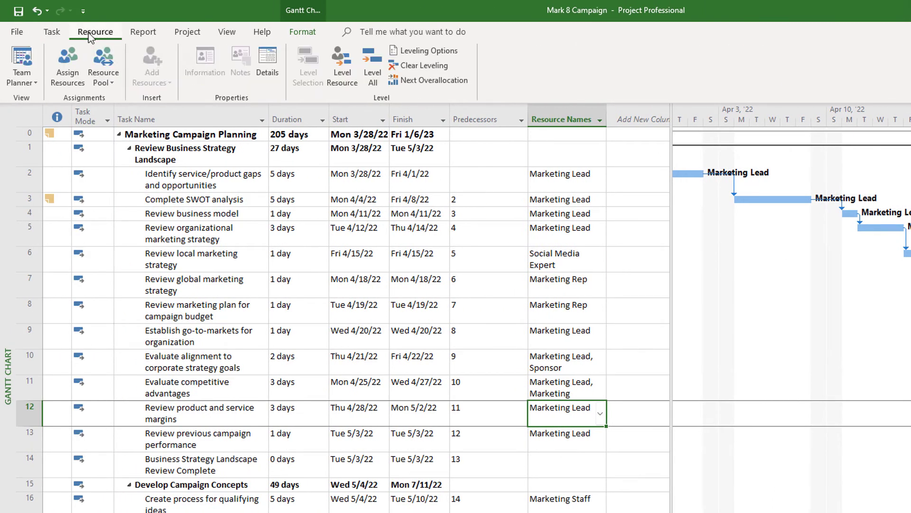
{"action": "left_click", "coordinate": [34, 81]}
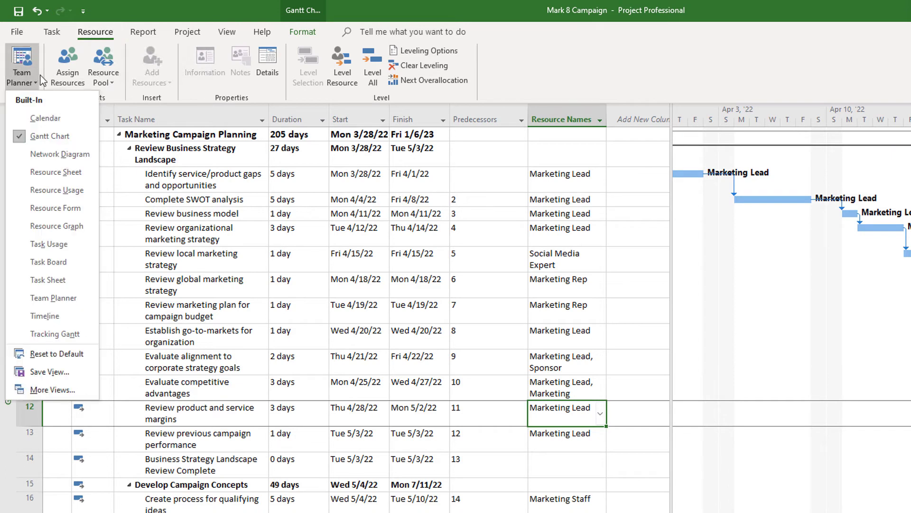
{"action": "left_click", "coordinate": [44, 173]}
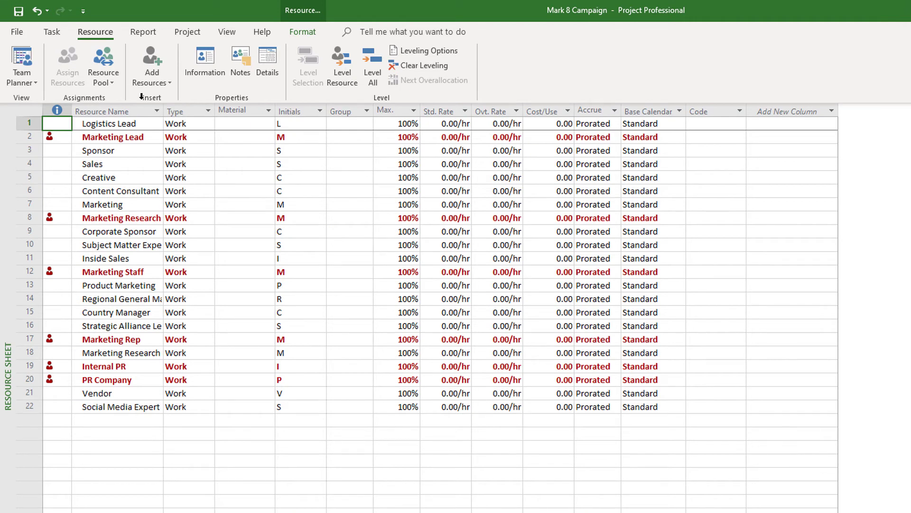
{"action": "left_click", "coordinate": [163, 84]}
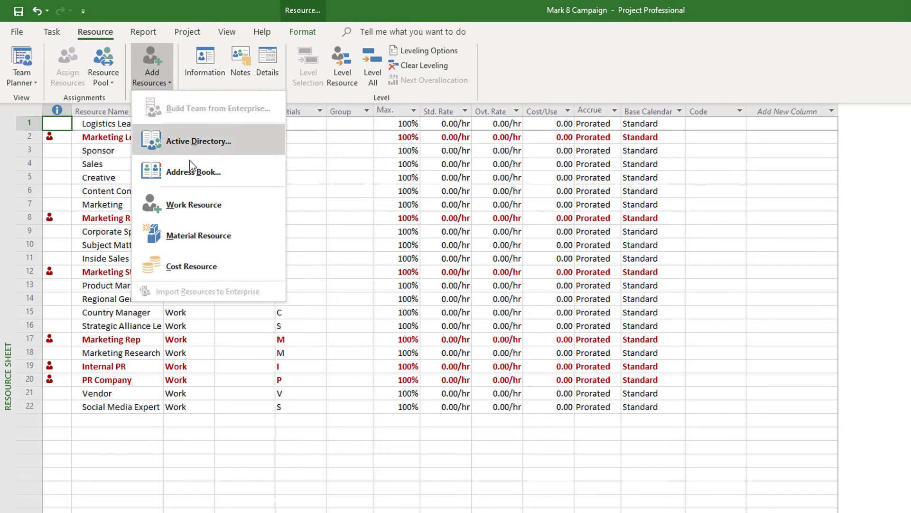
{"action": "left_click", "coordinate": [191, 174]}
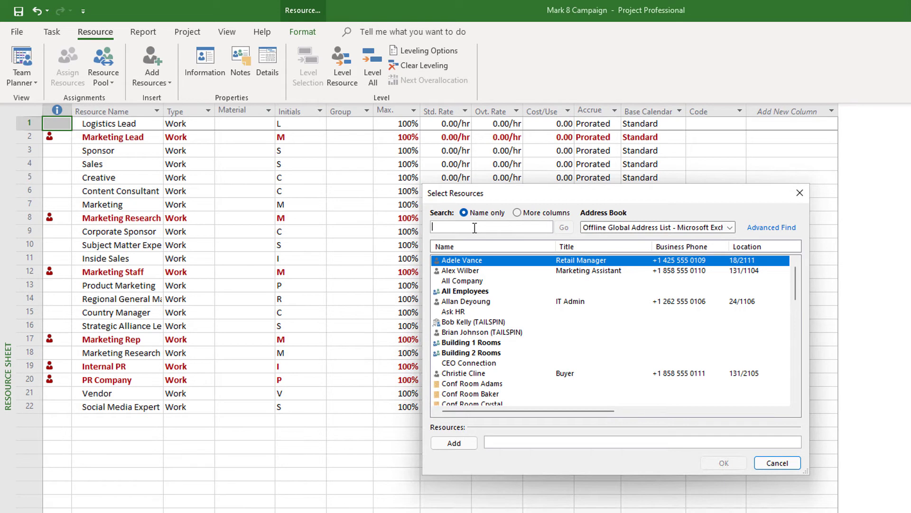
Find the HR Manager, the Retail Manager and the Marketing Manager by first name in the address book and add them to the resources.
{"action": "type", "text": "Deigo"}
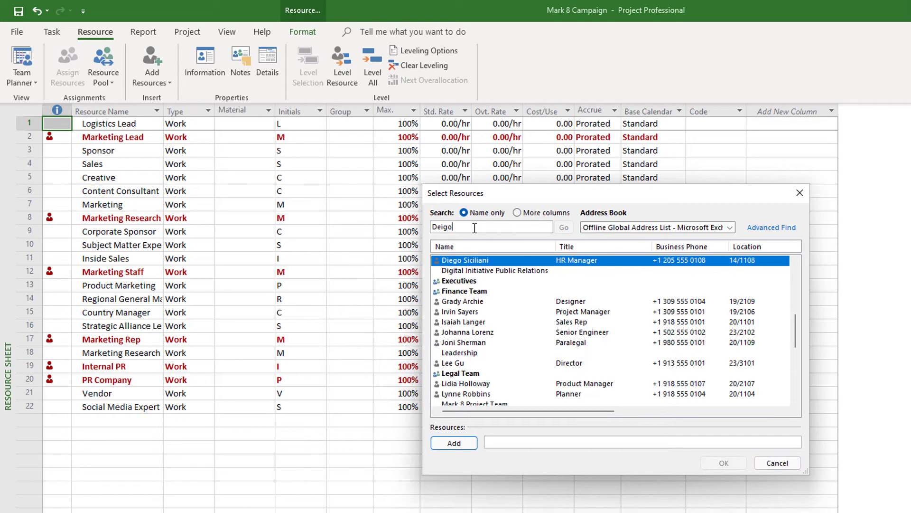
{"action": "double_click", "coordinate": [468, 260]}
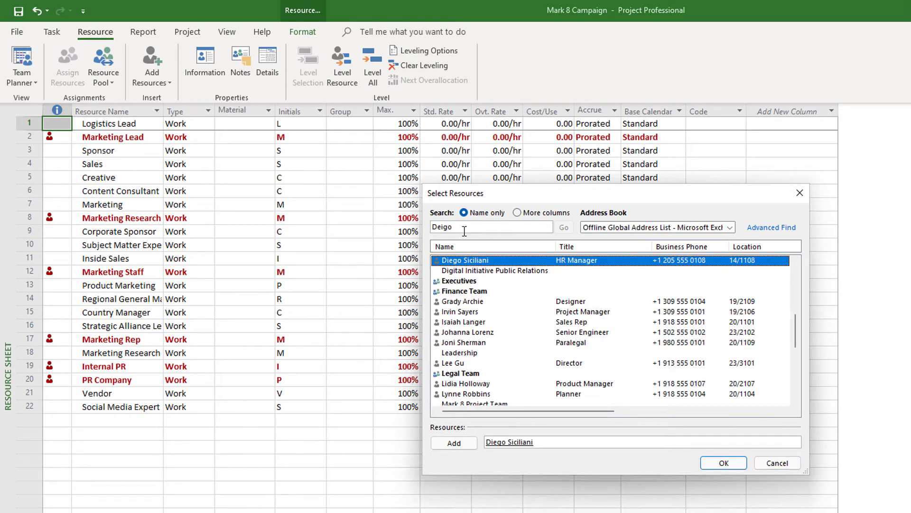
{"action": "double_click", "coordinate": [464, 231]}
{"action": "type", "text": "adel"}
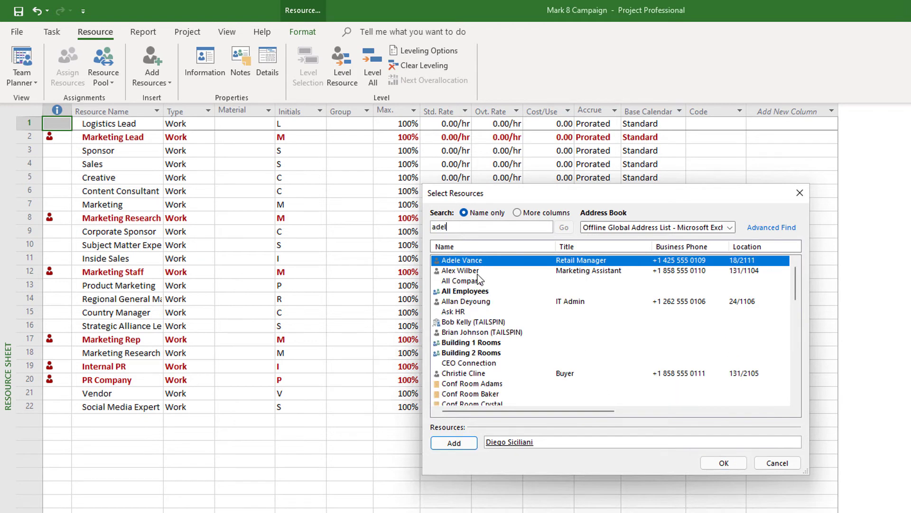
{"action": "double_click", "coordinate": [466, 264]}
{"action": "double_click", "coordinate": [460, 228]}
{"action": "type", "text": "megan"}
{"action": "double_click", "coordinate": [459, 261]}
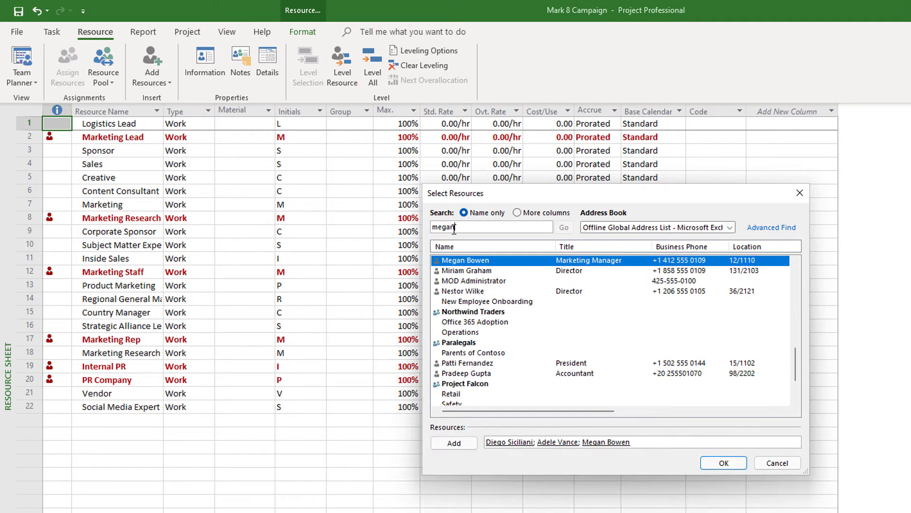
Also add the President and the Director from Operations from the address book, and insert all picked people into the resource sheet.
{"action": "double_click", "coordinate": [455, 228]}
{"action": "type", "text": "patti"}
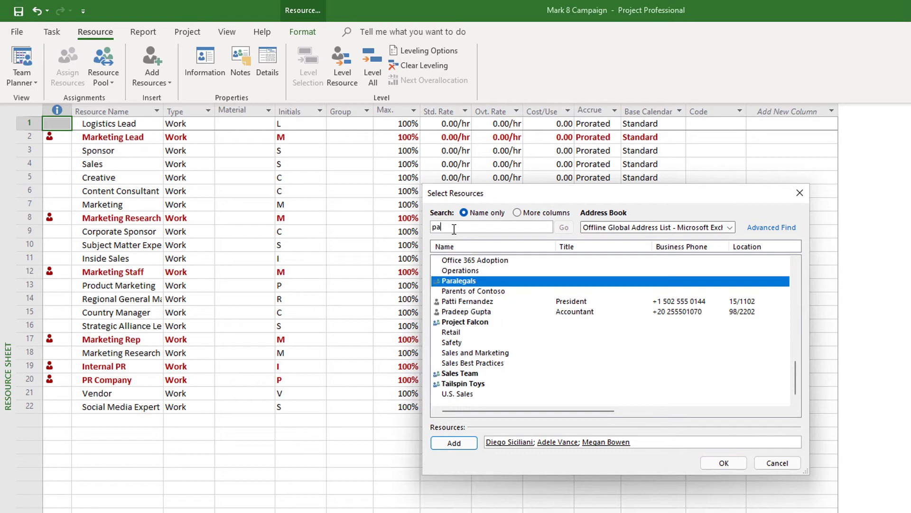
{"action": "double_click", "coordinate": [459, 299]}
{"action": "double_click", "coordinate": [455, 230]}
{"action": "type", "text": "nestor"}
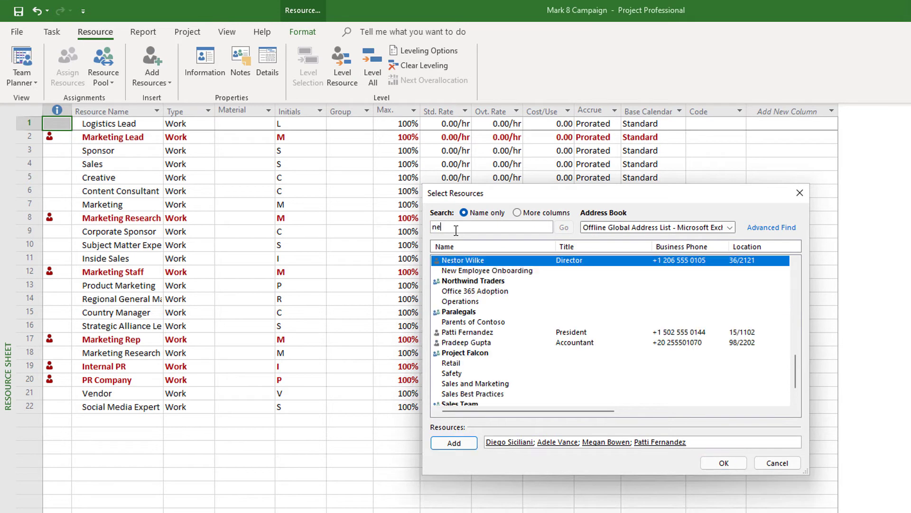
{"action": "double_click", "coordinate": [463, 261]}
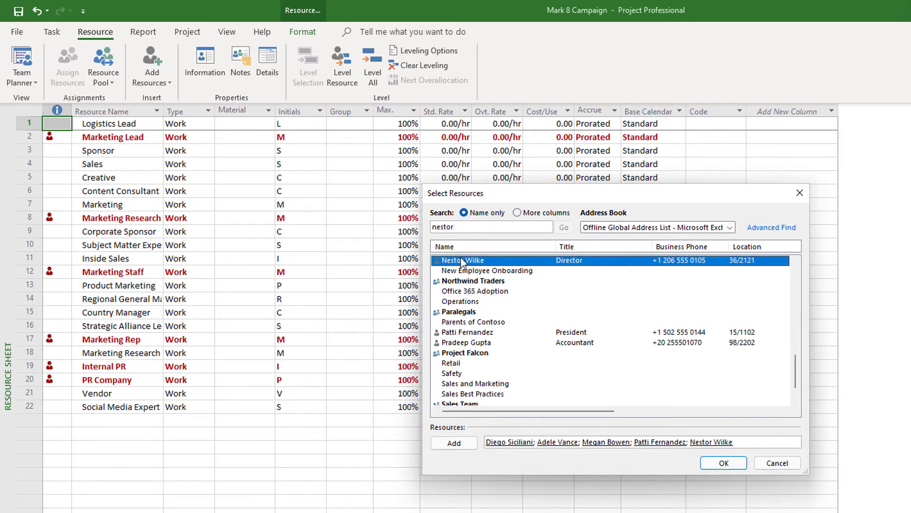
{"action": "left_click", "coordinate": [726, 463]}
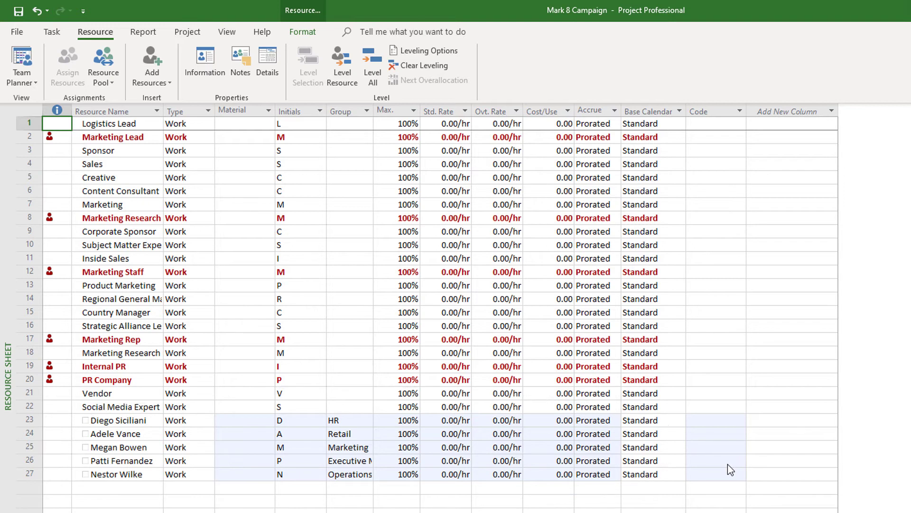
Return to the Gantt Chart view and expand the outline to all subtasks.
{"action": "left_click", "coordinate": [21, 83]}
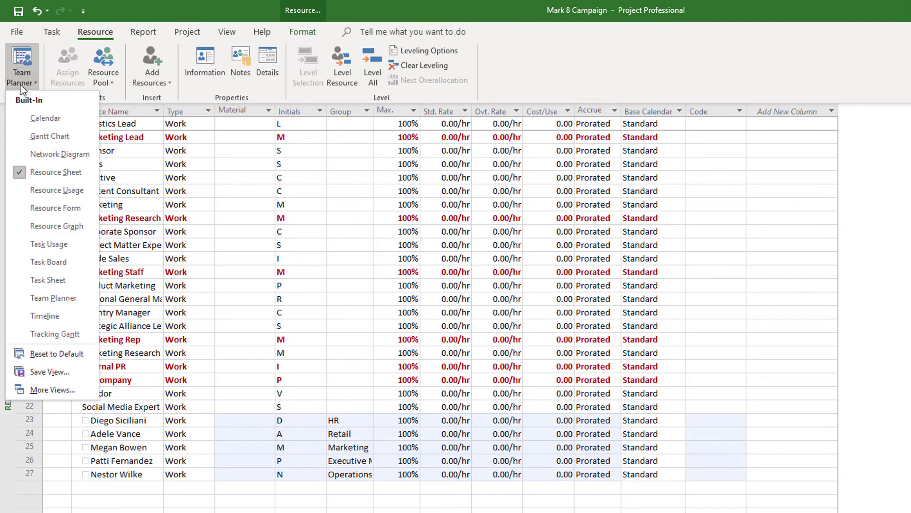
{"action": "left_click", "coordinate": [53, 137]}
{"action": "mouse_move", "coordinate": [55, 143]}
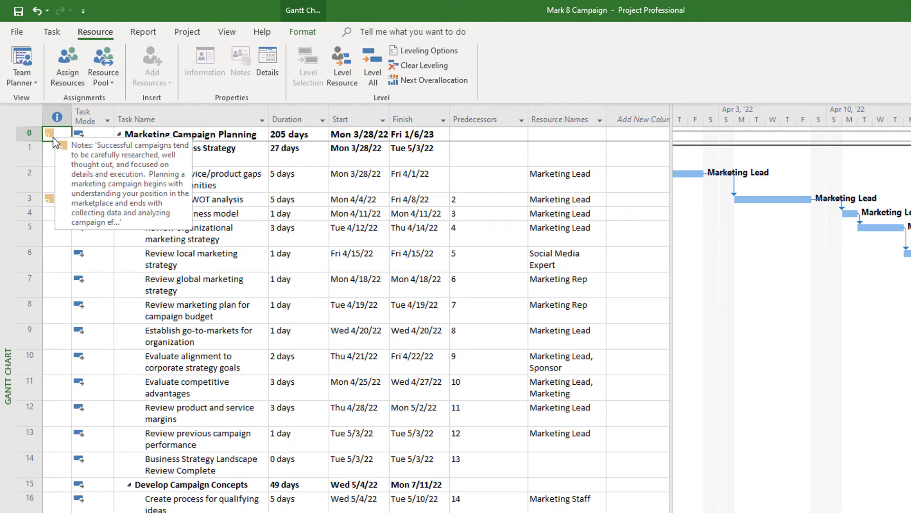
{"action": "left_click", "coordinate": [231, 32]}
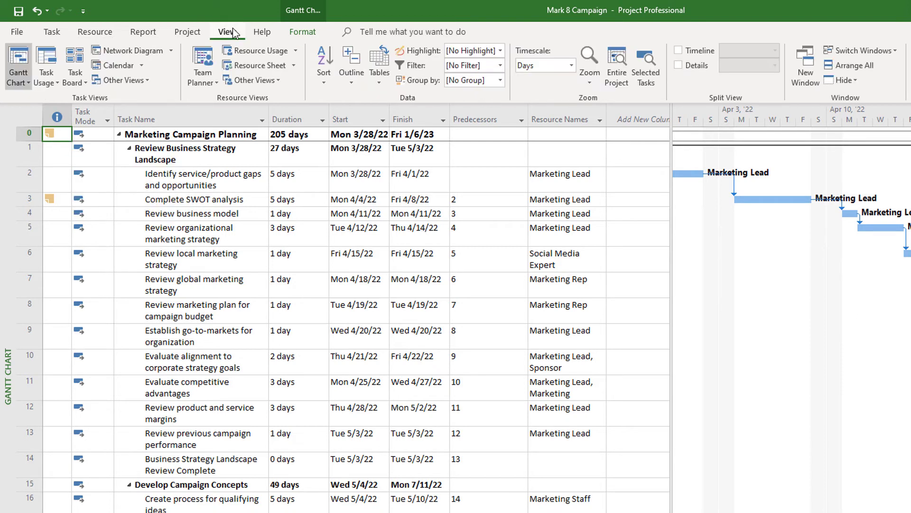
{"action": "left_click", "coordinate": [351, 82]}
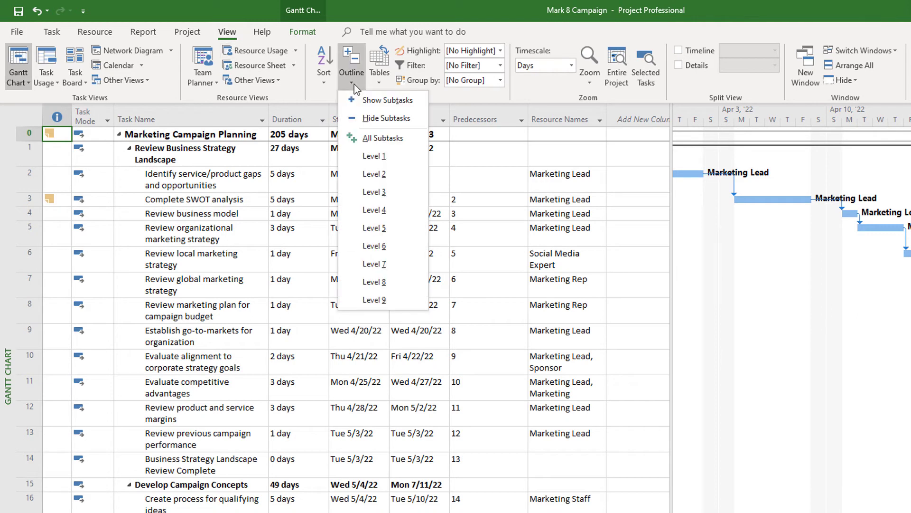
{"action": "left_click", "coordinate": [371, 138]}
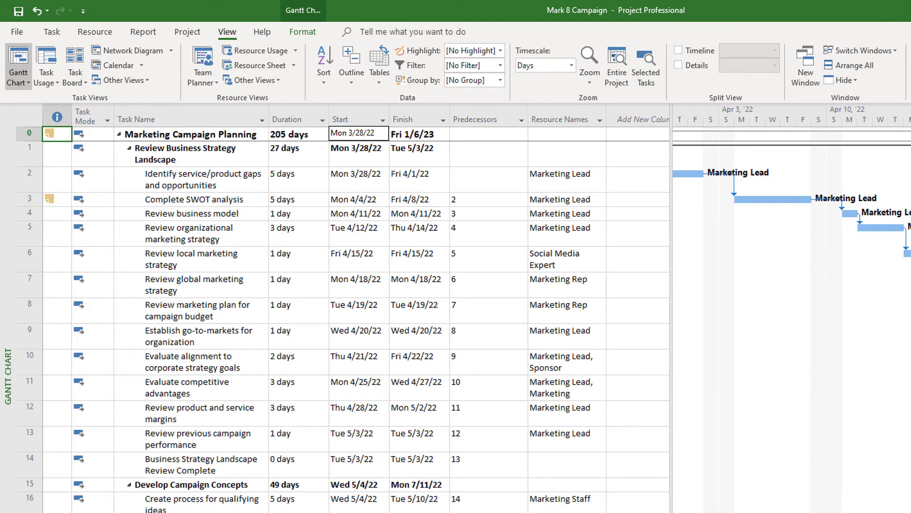
Filter the Resource Names column to show only tasks assigned to Marketing Lead.
{"action": "left_click", "coordinate": [600, 122]}
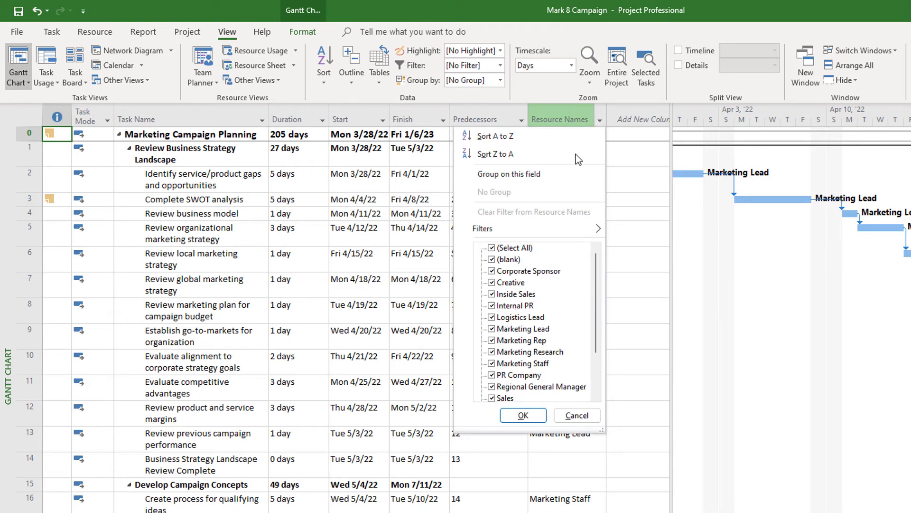
{"action": "left_click", "coordinate": [494, 248]}
{"action": "left_click", "coordinate": [494, 248]}
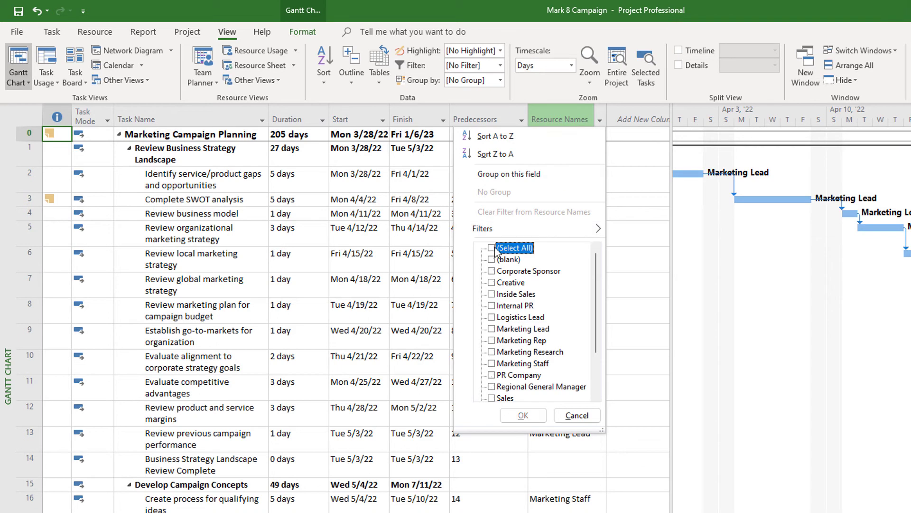
{"action": "left_click", "coordinate": [492, 329]}
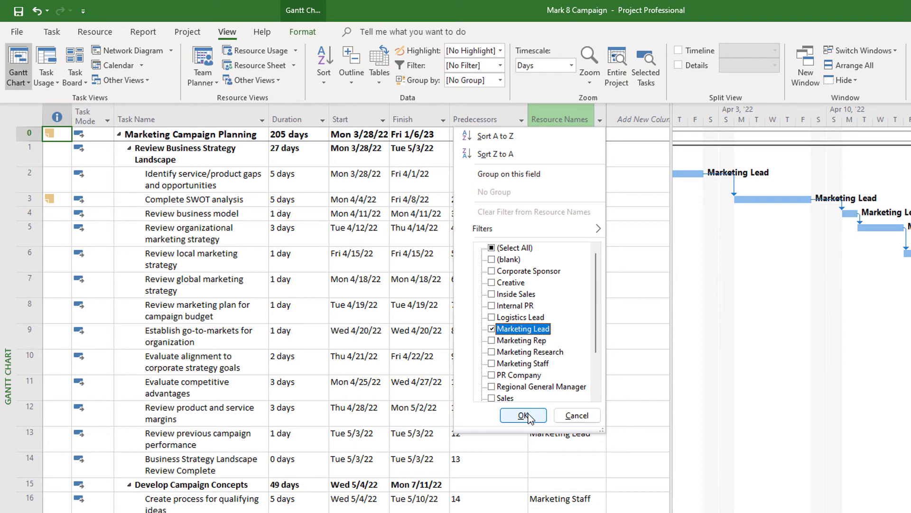
{"action": "left_click", "coordinate": [524, 415]}
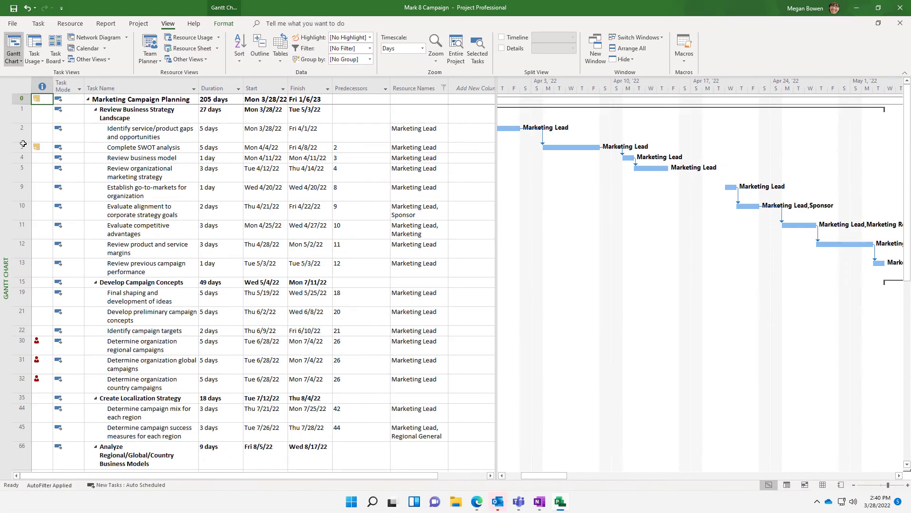
Select the Marketing Lead tasks together: rows 2 through 13, 19, 21, 22, 30 through 32, 44 and 45.
{"action": "left_click", "coordinate": [18, 128]}
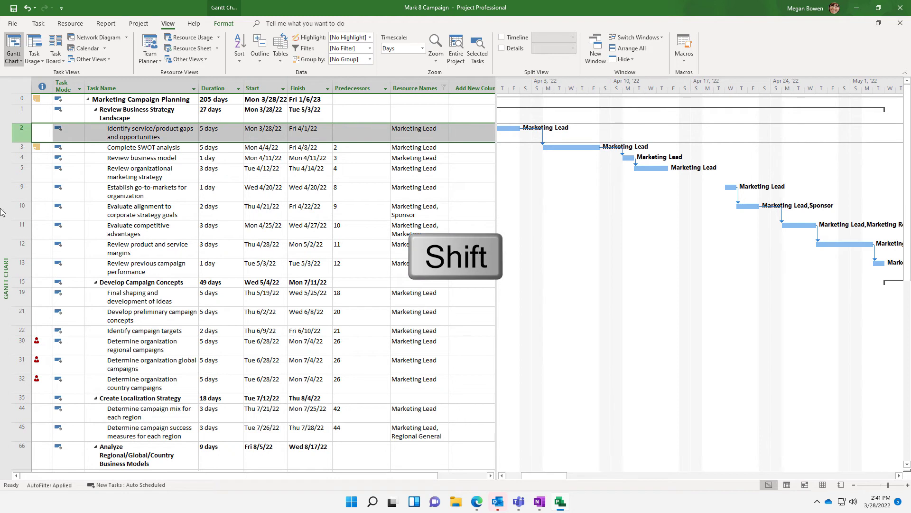
{"action": "left_click", "coordinate": [29, 270], "text": "shift"}
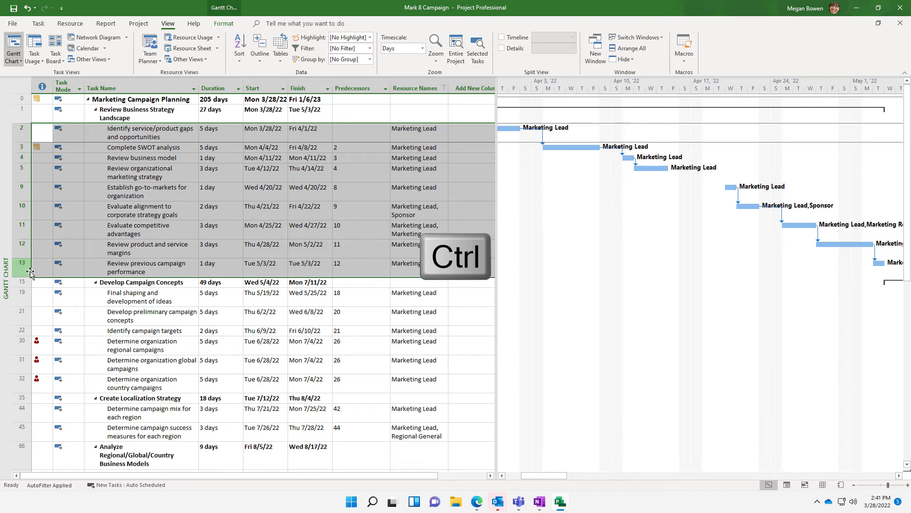
{"action": "left_click", "coordinate": [21, 296], "text": "ctrl"}
{"action": "left_click", "coordinate": [22, 314], "text": "ctrl"}
{"action": "left_click", "coordinate": [20, 333], "text": "ctrl"}
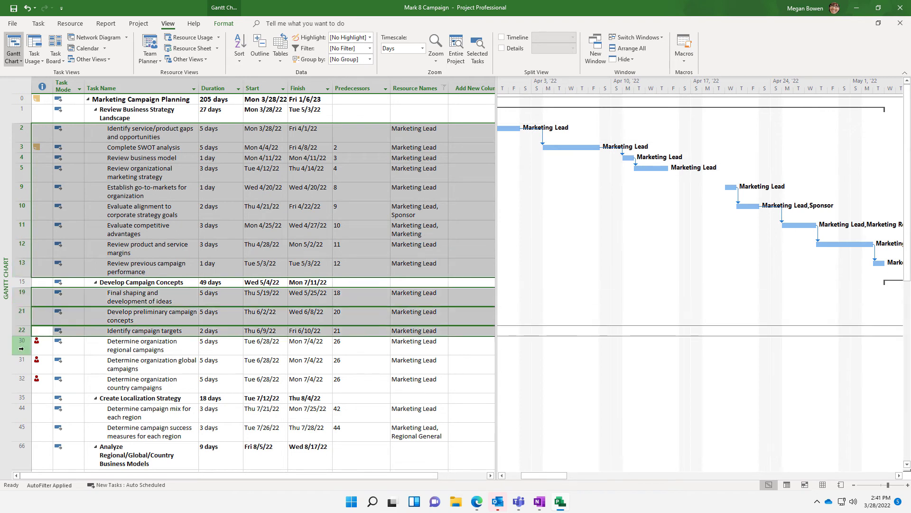
{"action": "left_click", "coordinate": [22, 343], "text": "ctrl"}
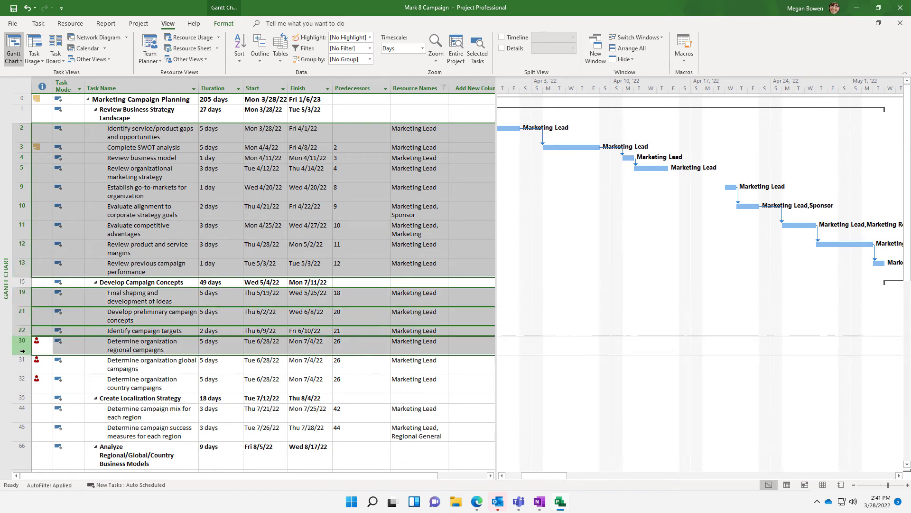
{"action": "left_click", "coordinate": [22, 411], "text": "ctrl"}
{"action": "left_click", "coordinate": [22, 428], "text": "ctrl"}
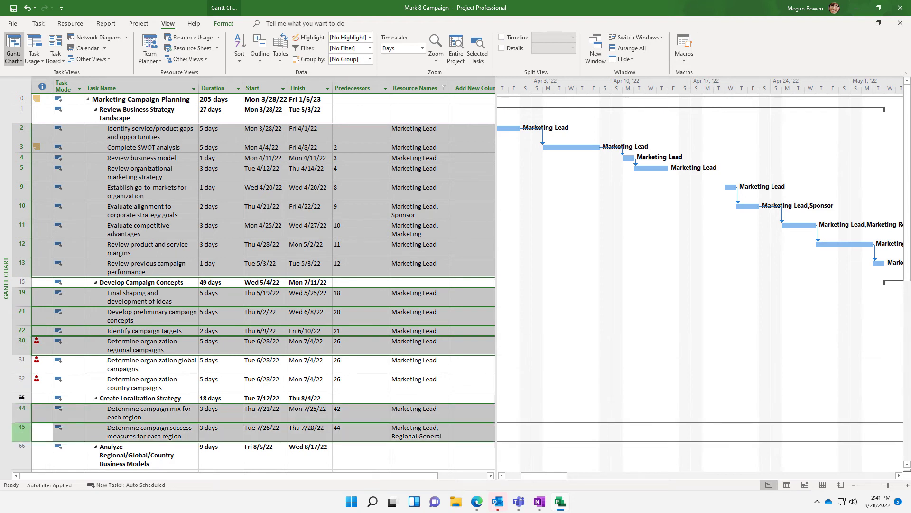
{"action": "left_click", "coordinate": [21, 384], "text": "ctrl"}
{"action": "left_click", "coordinate": [21, 363], "text": "ctrl"}
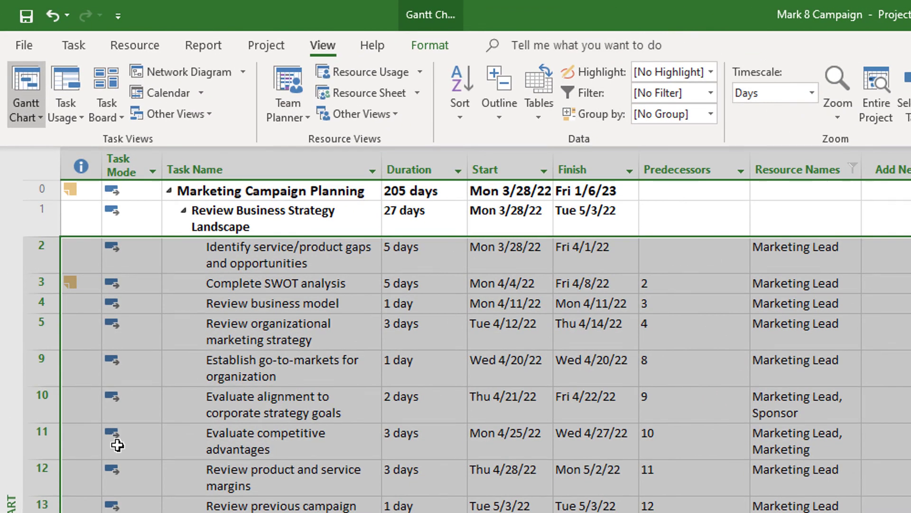
Replace the Marketing Lead resource on the selected tasks with the Marketing Manager added from the address book, and close Assign Resources.
{"action": "left_click", "coordinate": [129, 43]}
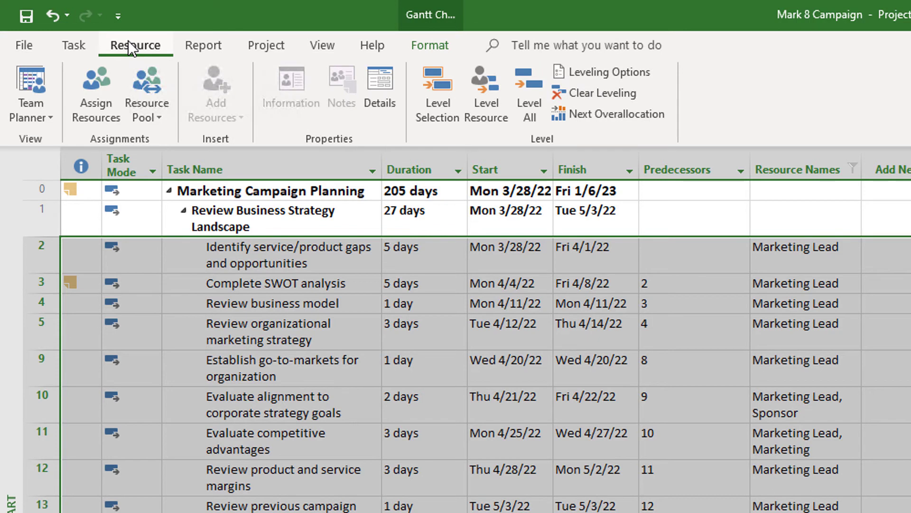
{"action": "left_click", "coordinate": [94, 89]}
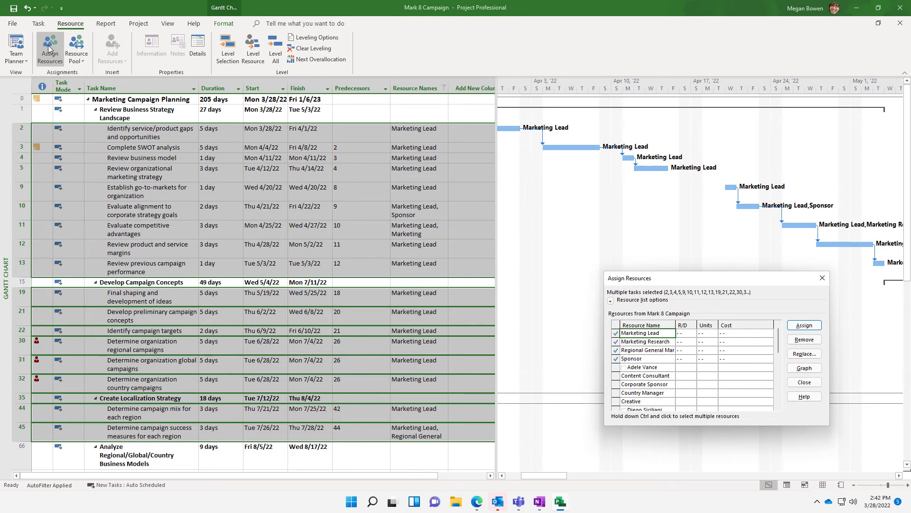
{"action": "left_click", "coordinate": [809, 358]}
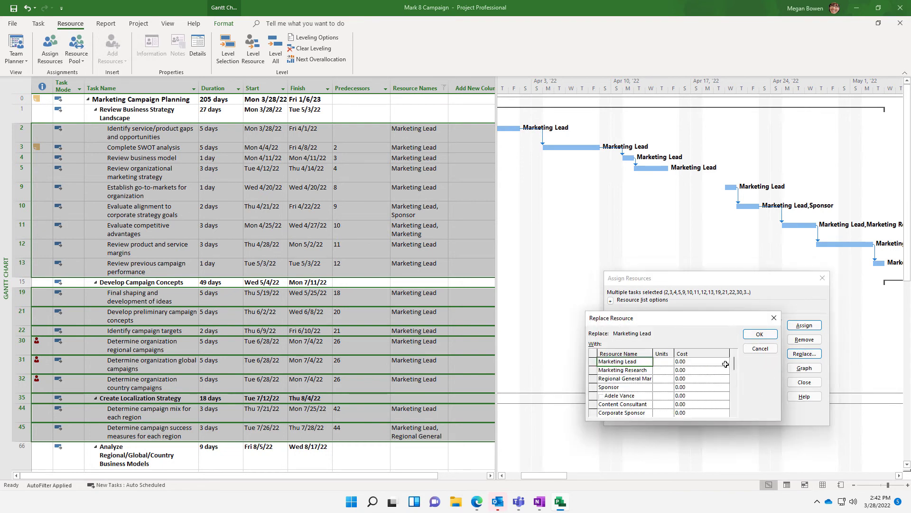
{"action": "left_click_drag", "start_coordinate": [733, 363], "coordinate": [734, 388]}
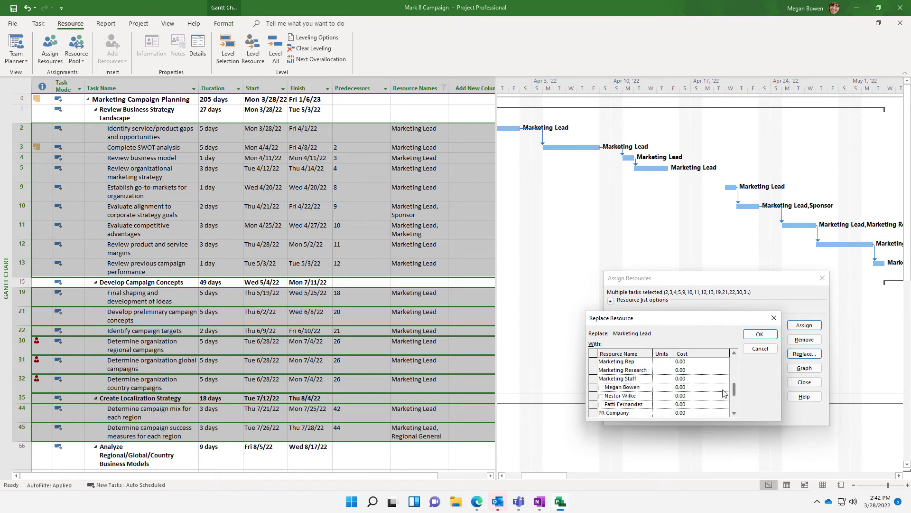
{"action": "left_click", "coordinate": [707, 388]}
{"action": "left_click", "coordinate": [759, 334]}
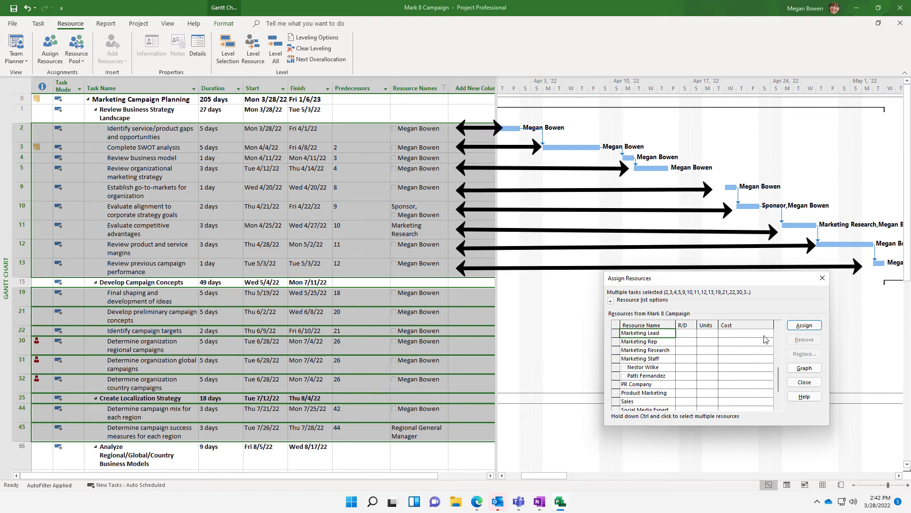
{"action": "left_click", "coordinate": [822, 278]}
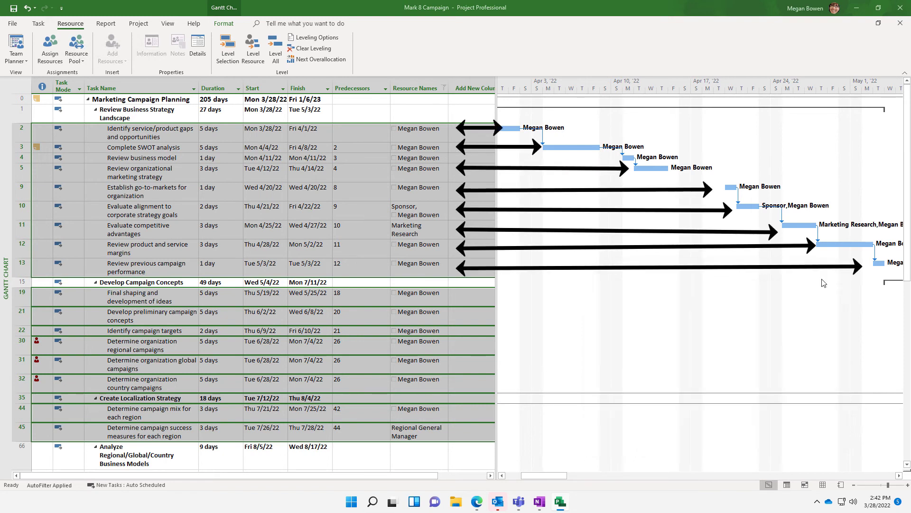
Change the Resource Names filter from Marketing Lead to show only tasks assigned to Marketing Staff.
{"action": "left_click", "coordinate": [444, 88]}
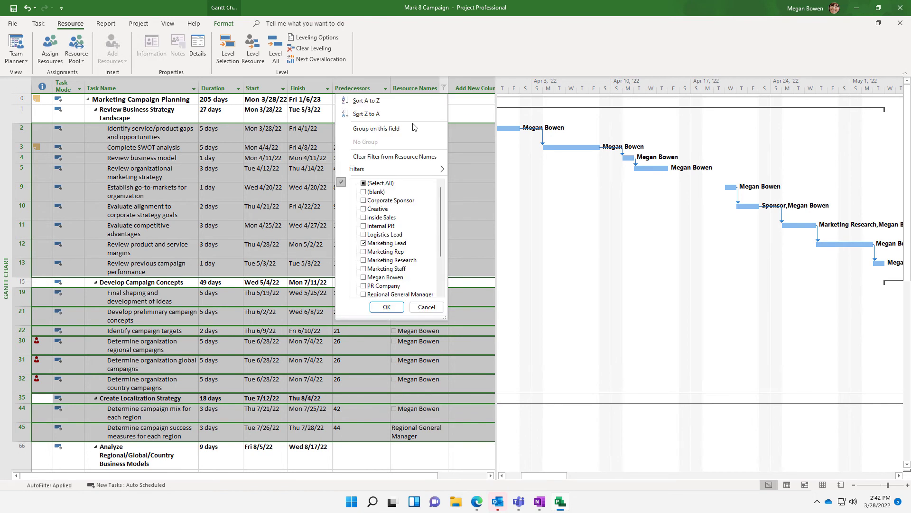
{"action": "left_click", "coordinate": [364, 243]}
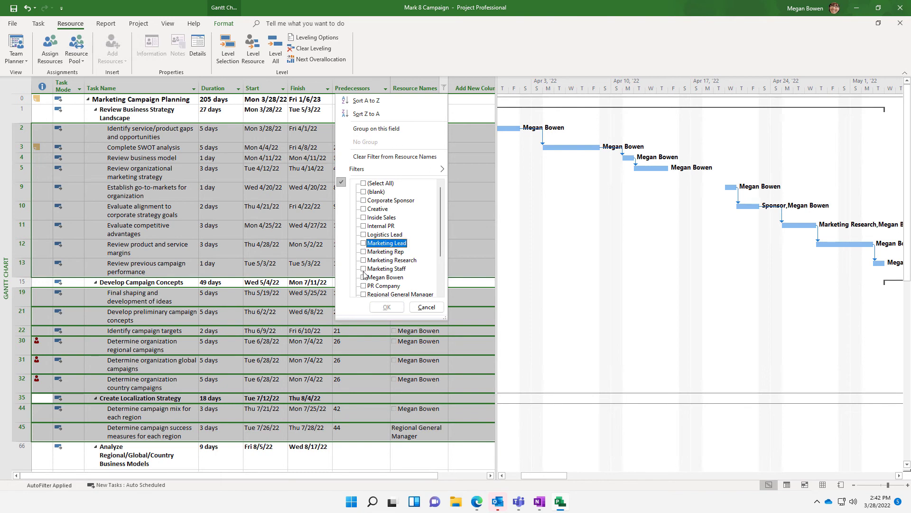
{"action": "left_click", "coordinate": [364, 268]}
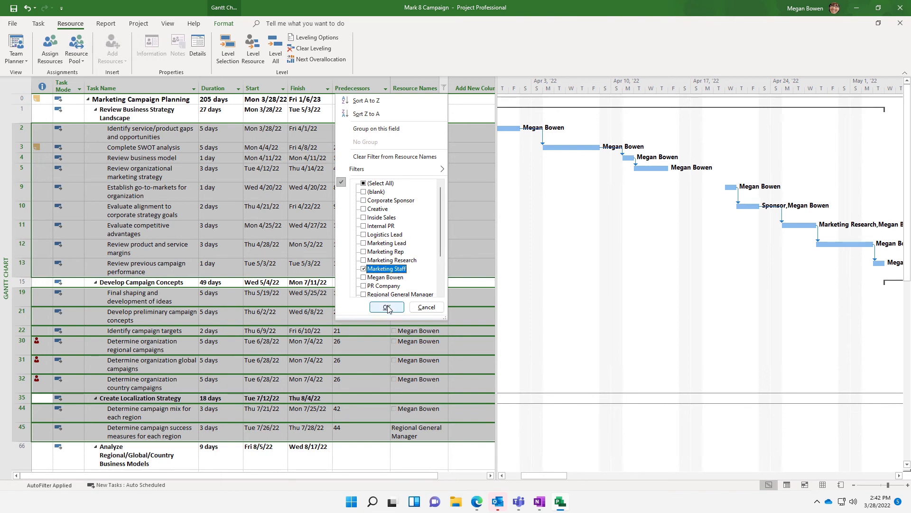
{"action": "left_click", "coordinate": [387, 307]}
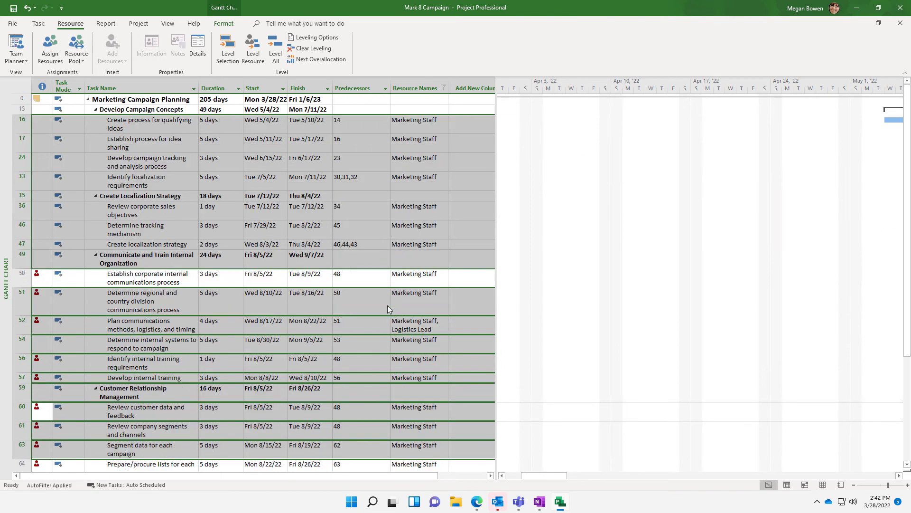
Select all filtered Marketing Staff rows together, from row 15, Develop Campaign Concepts, through row 116, Review customer data and feedback.
{"action": "left_click", "coordinate": [22, 109]}
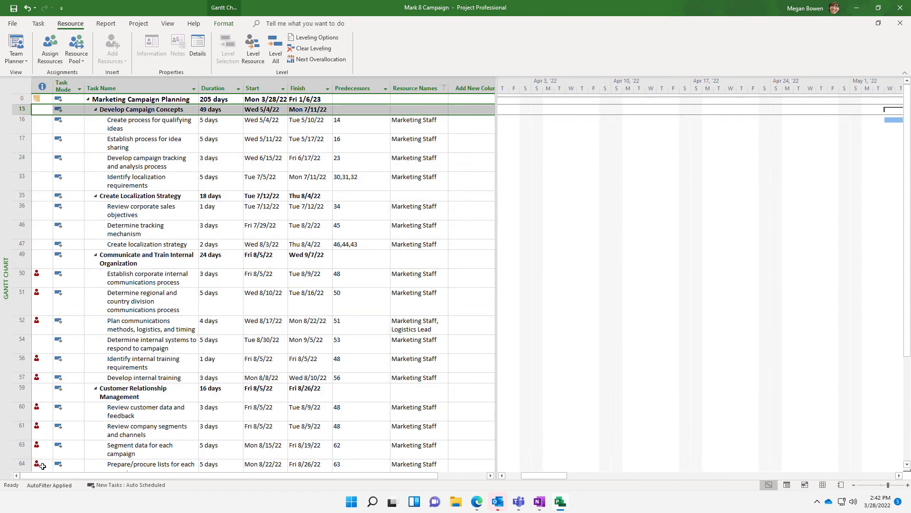
{"action": "scroll", "coordinate": [43, 467], "scroll_direction": "down", "scroll_amount": 3}
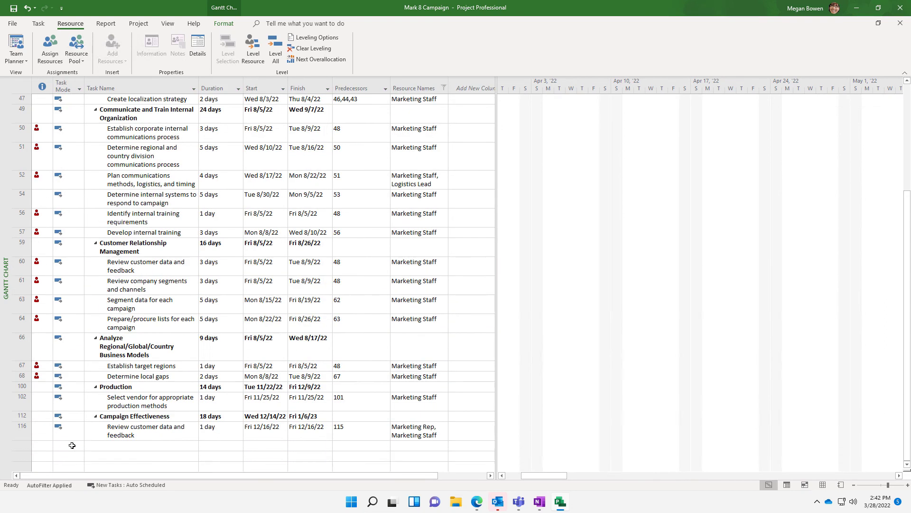
{"action": "left_click", "coordinate": [23, 428], "text": "shift"}
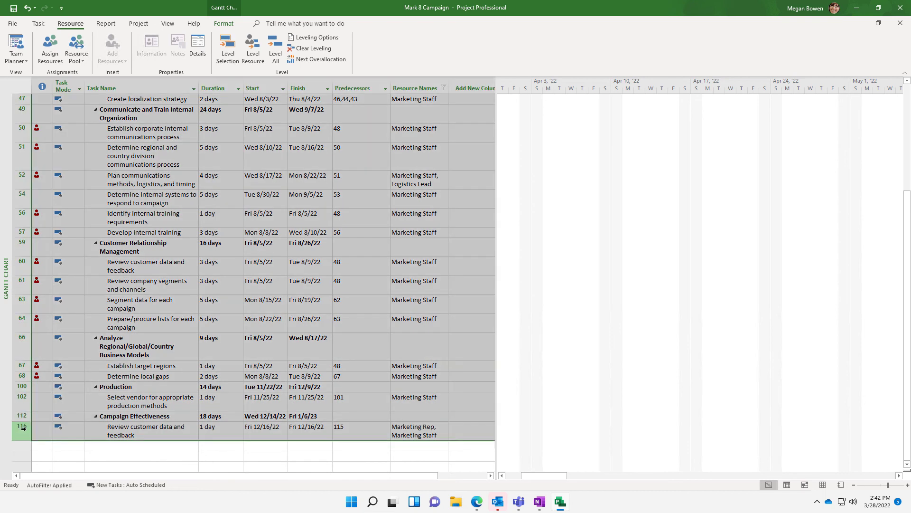
Replace Marketing Staff on the selected tasks with the second of the three address-book people listed just before PR Company, and save the project.
{"action": "left_click", "coordinate": [50, 50]}
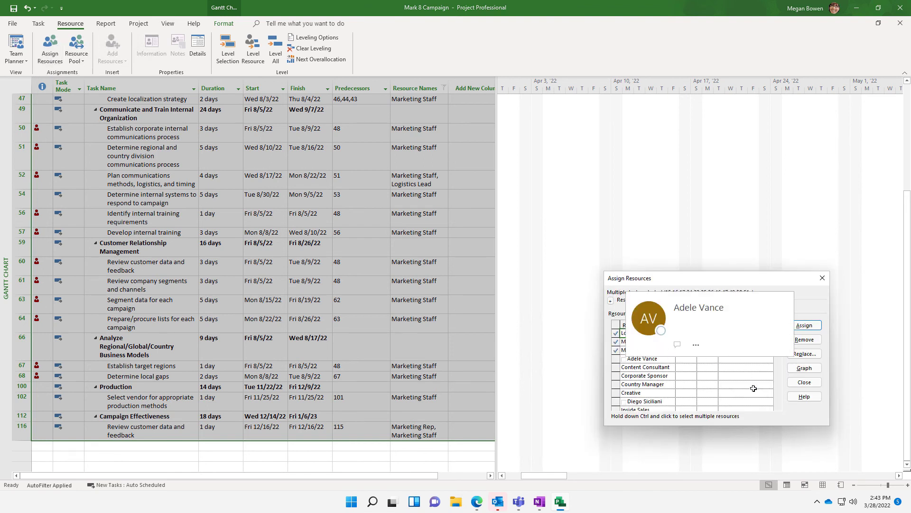
{"action": "left_click", "coordinate": [757, 349]}
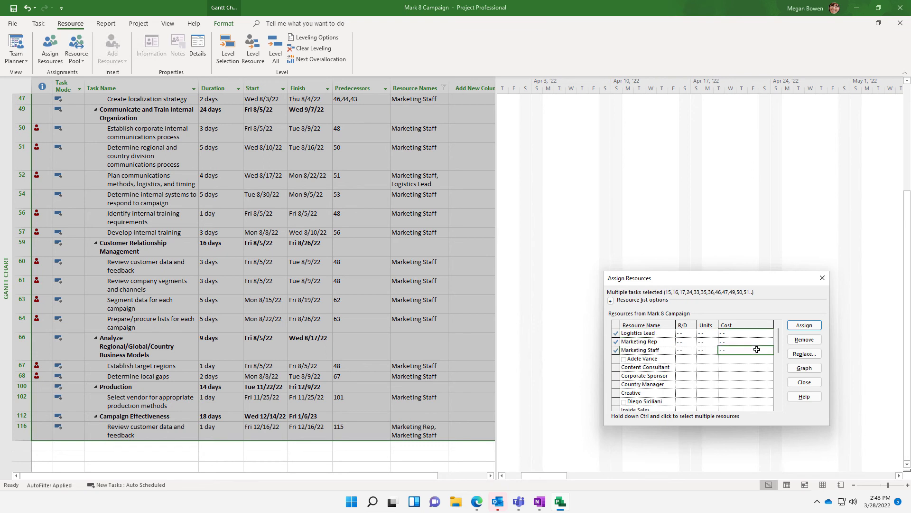
{"action": "left_click", "coordinate": [800, 356]}
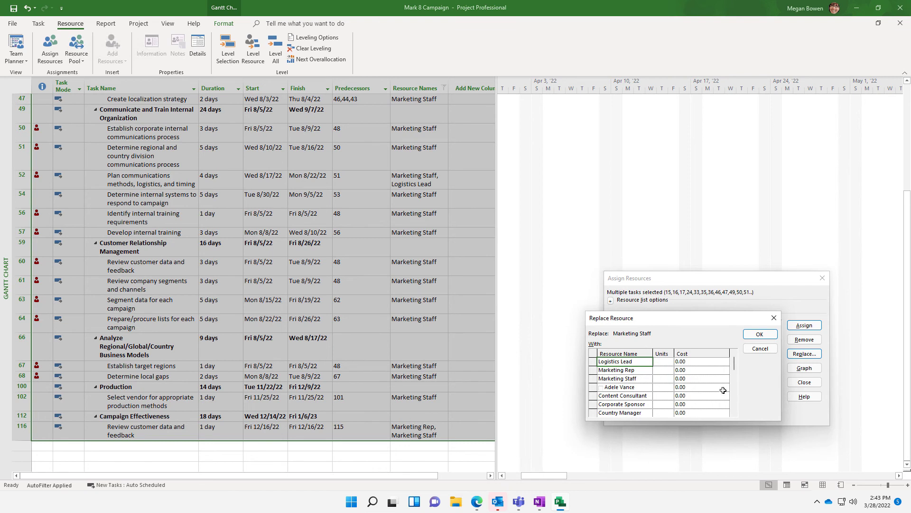
{"action": "left_click_drag", "start_coordinate": [734, 362], "coordinate": [730, 385]}
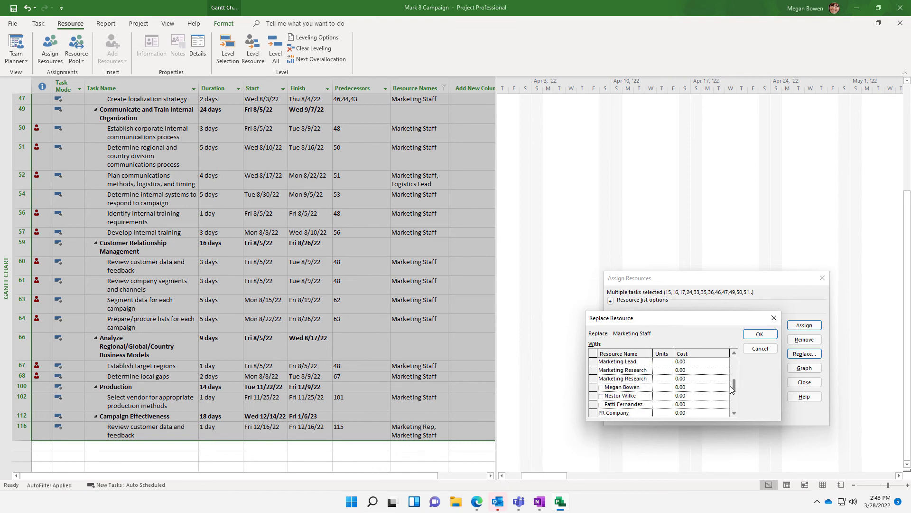
{"action": "left_click", "coordinate": [700, 397]}
{"action": "left_click", "coordinate": [760, 334]}
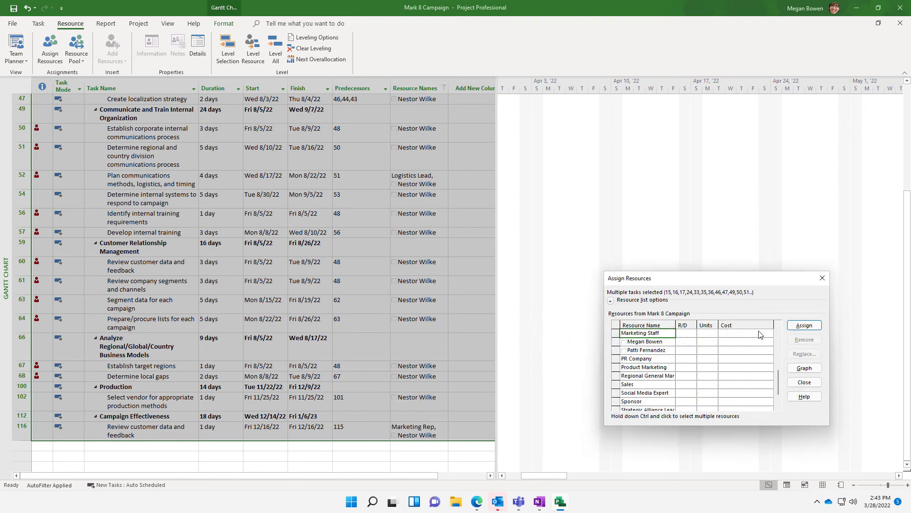
{"action": "left_click", "coordinate": [823, 278]}
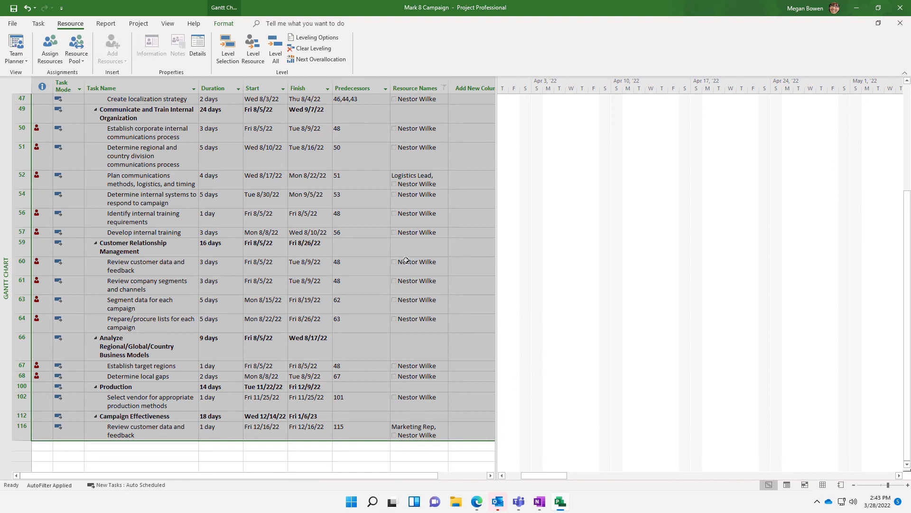
{"action": "left_click", "coordinate": [14, 10]}
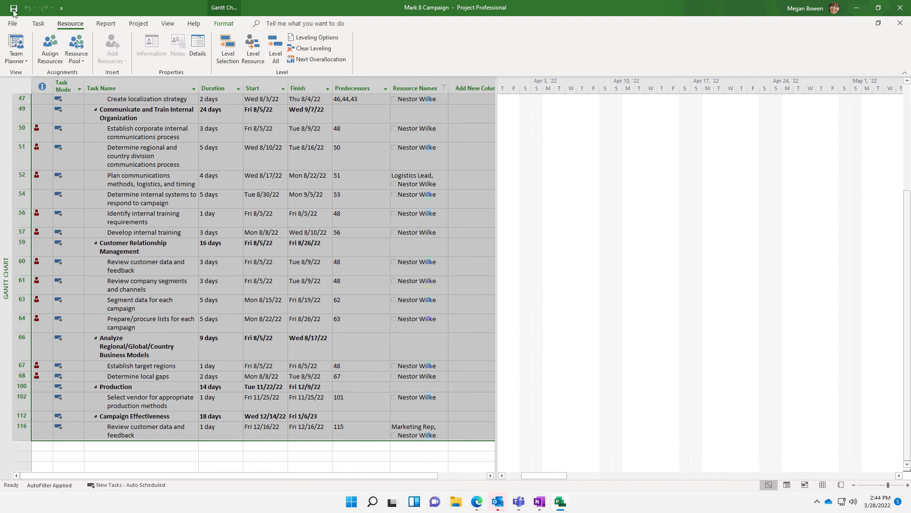